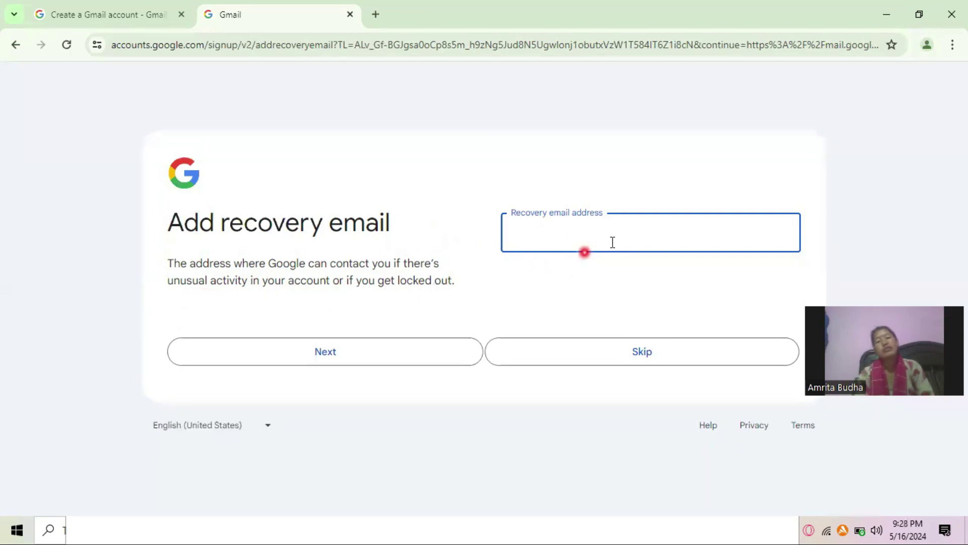
# Skip the recovery email, confirm the account details and agree to Google's Privacy and Terms.
pyautogui.click(637, 352)
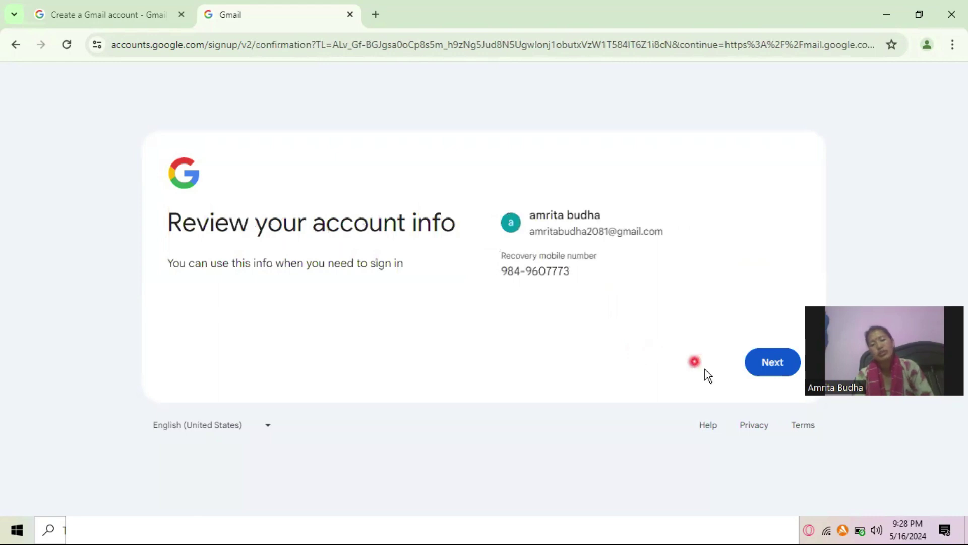
pyautogui.click(779, 365)
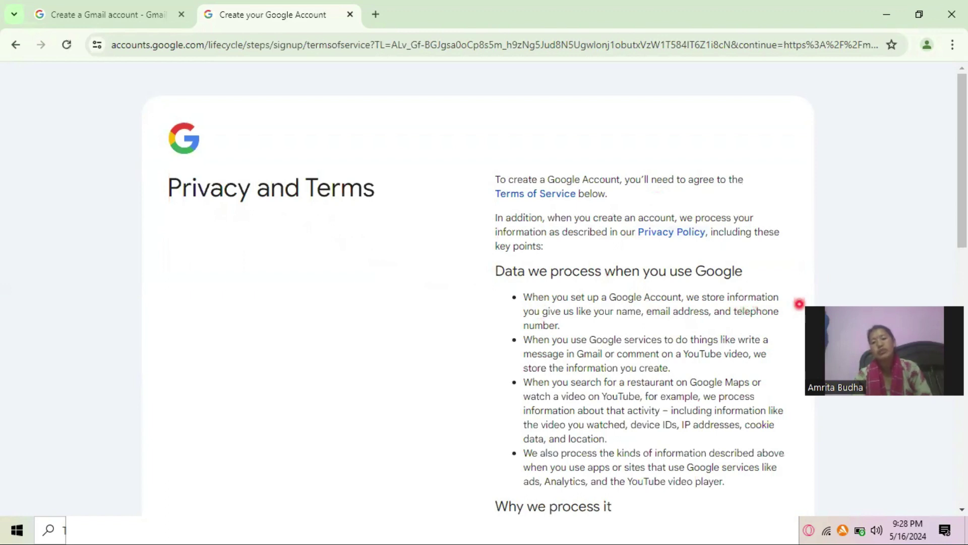
pyautogui.moveTo(962, 233); pyautogui.dragTo(964, 375)
pyautogui.scroll(1, 957, 285)
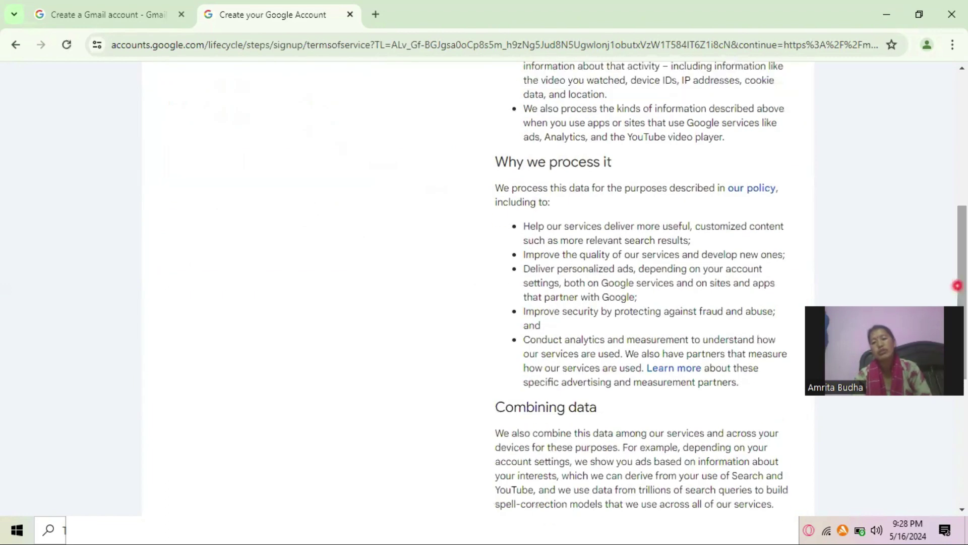
pyautogui.moveTo(957, 285); pyautogui.dragTo(965, 425)
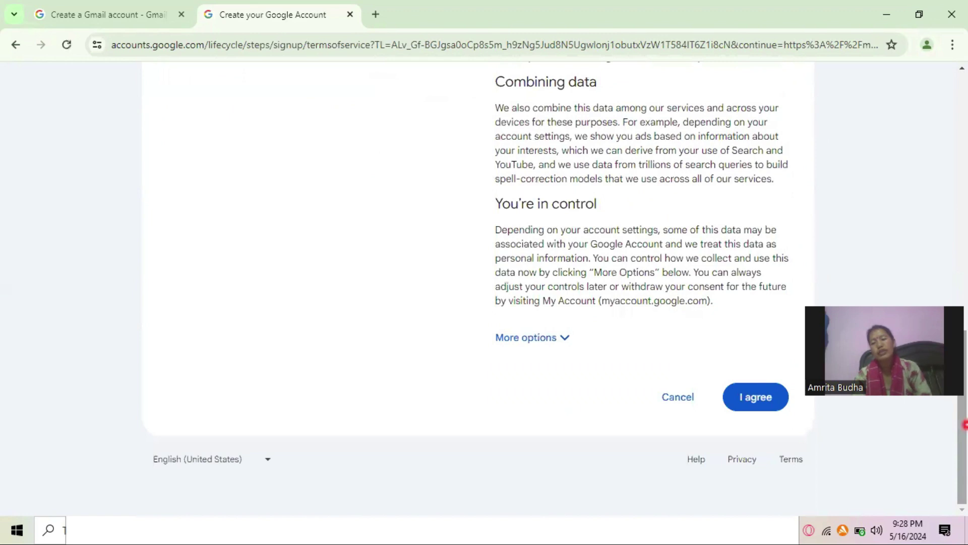
pyautogui.click(770, 410)
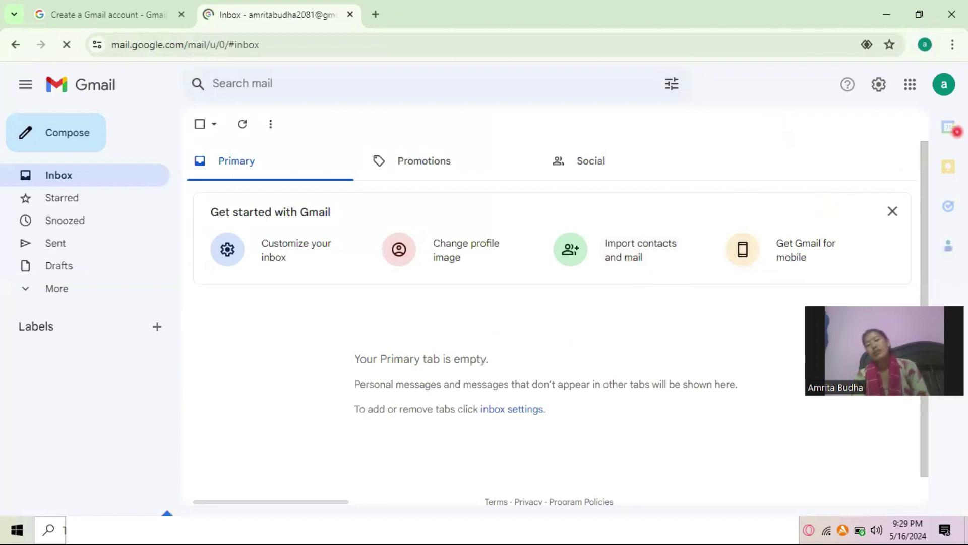
# Check the signed-in account's details from the profile avatar, then return to the inbox.
pyautogui.click(942, 90)
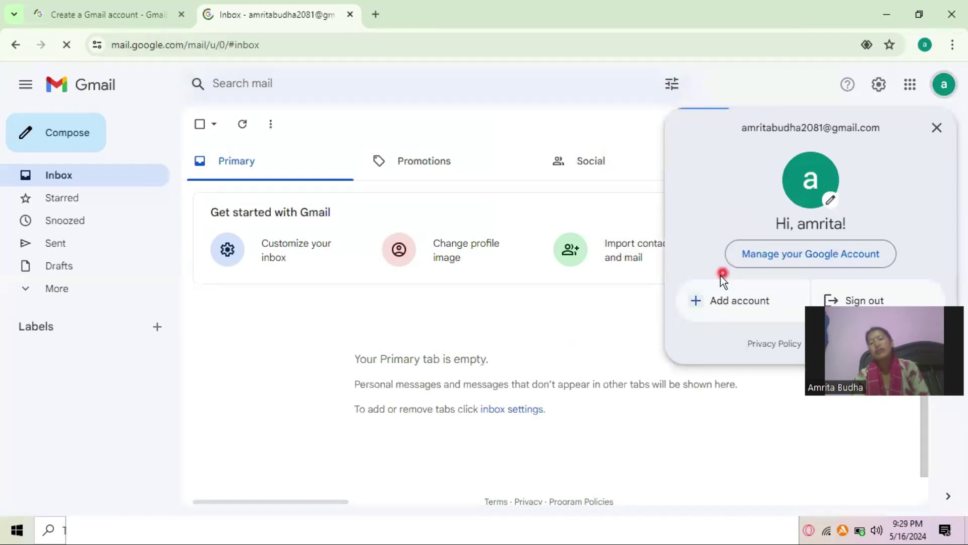
pyautogui.click(628, 321)
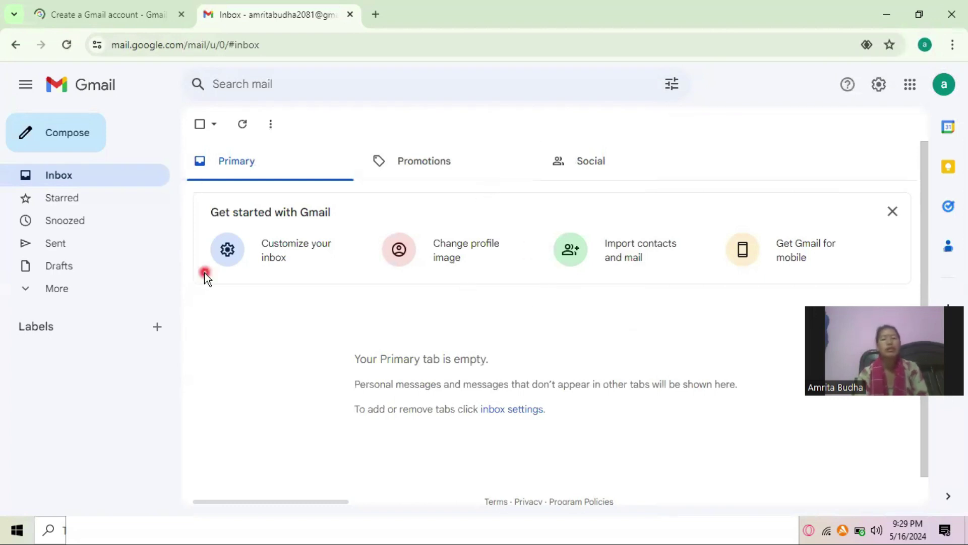
# Compose a new email addressed to the recipient's Gmail address, using the suggested contact.
pyautogui.click(93, 134)
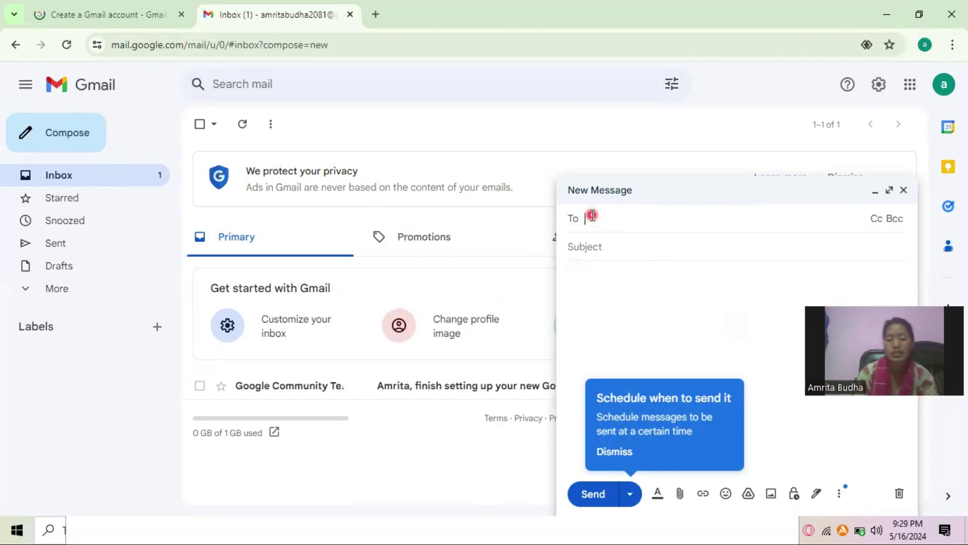
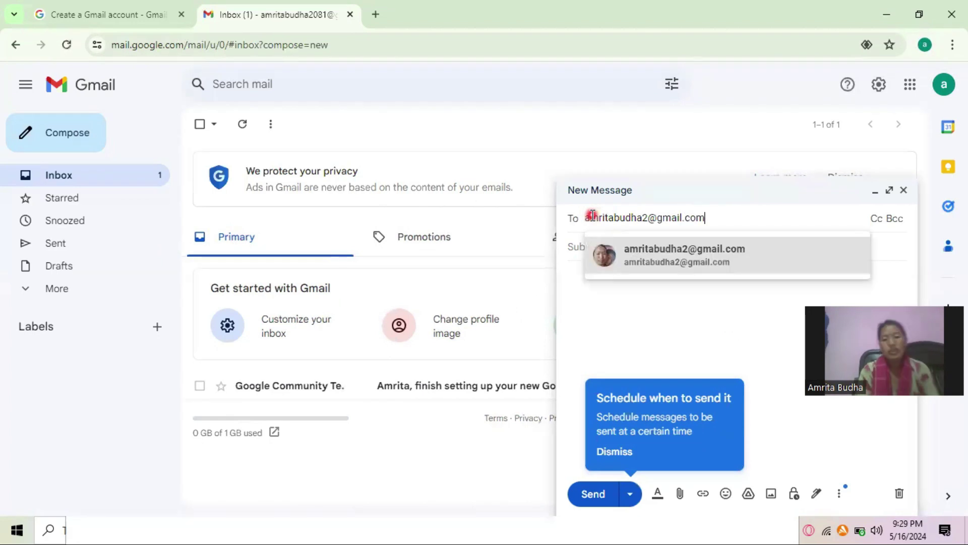
pyautogui.click(644, 269)
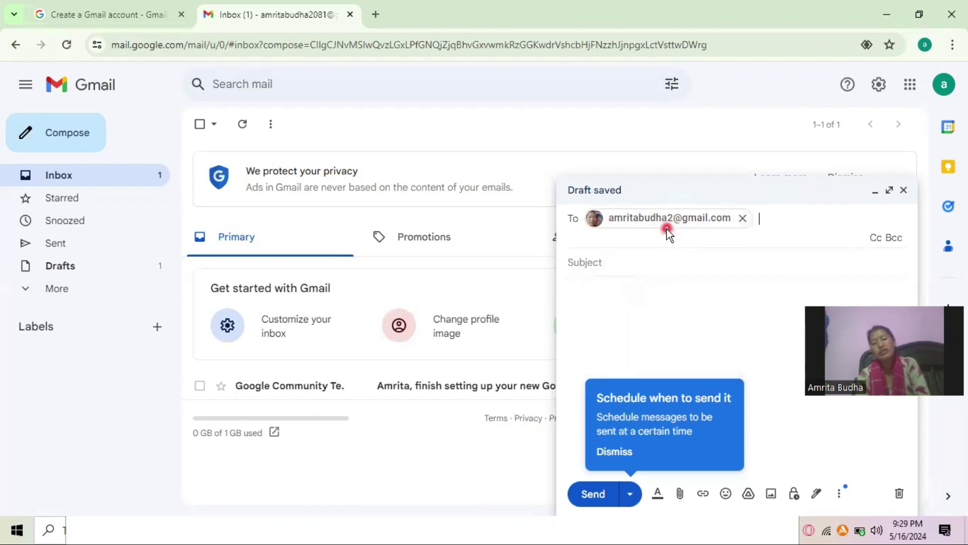
pyautogui.click(608, 262)
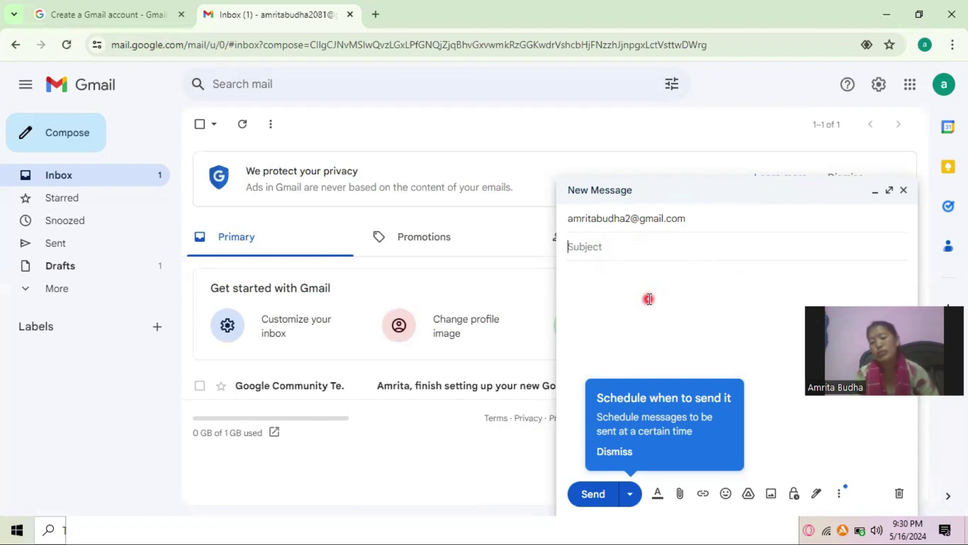
# Add subject 'invitation' and body 'dear friend ,we are going to celebrate birthday party .so come in home'.
pyautogui.click(616, 247)
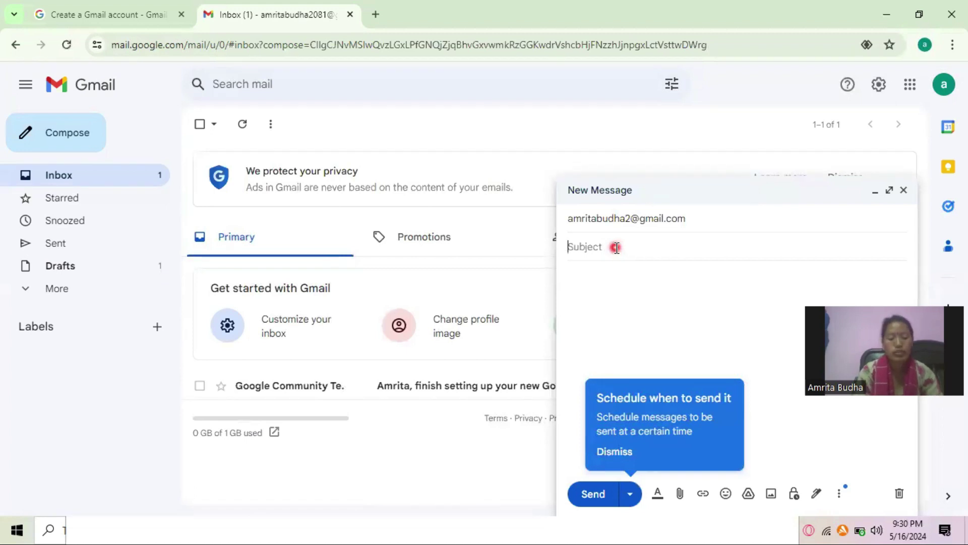
pyautogui.write('inv')
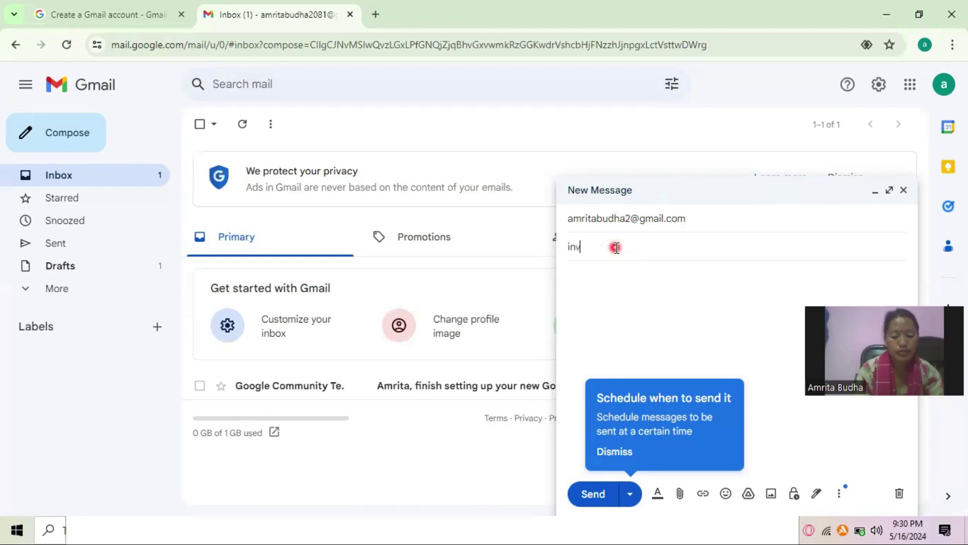
pyautogui.write('itation')
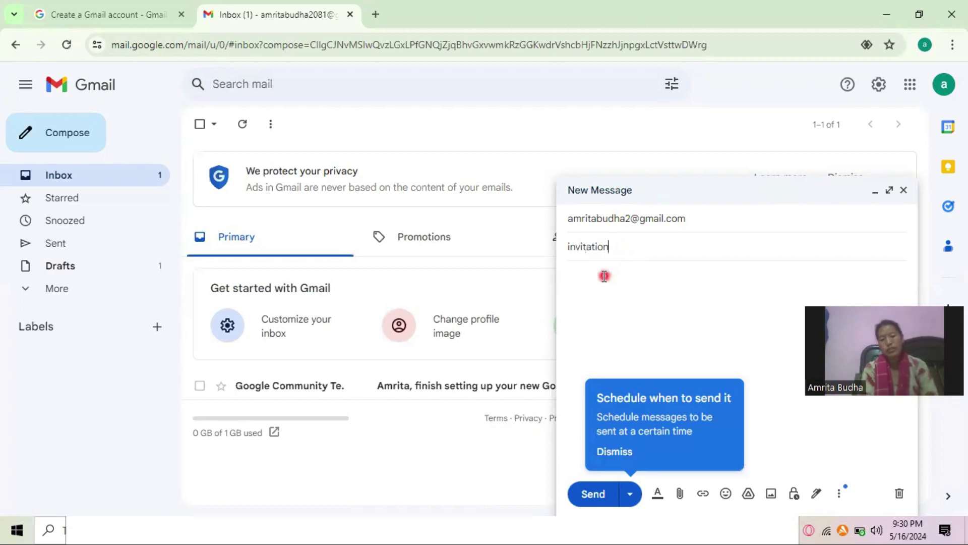
pyautogui.click(602, 275)
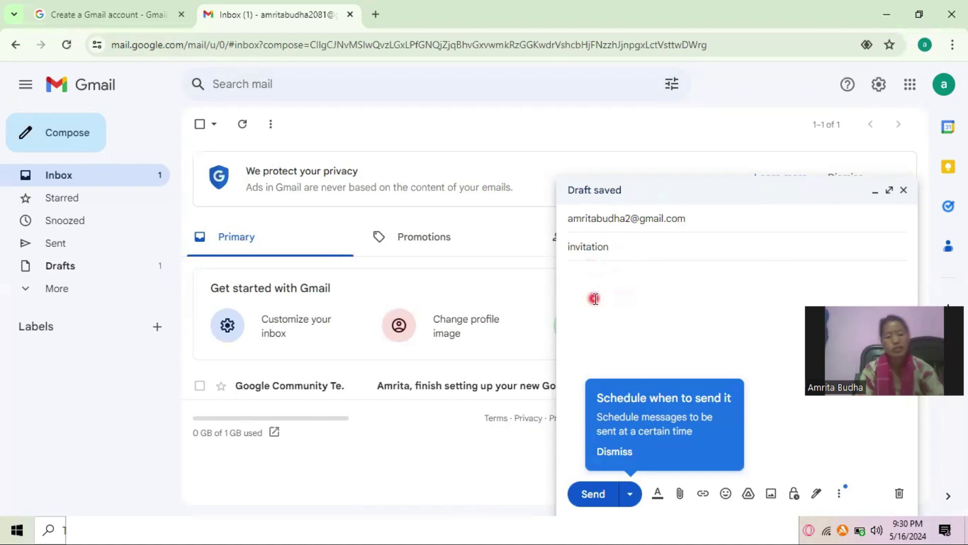
pyautogui.write('d')
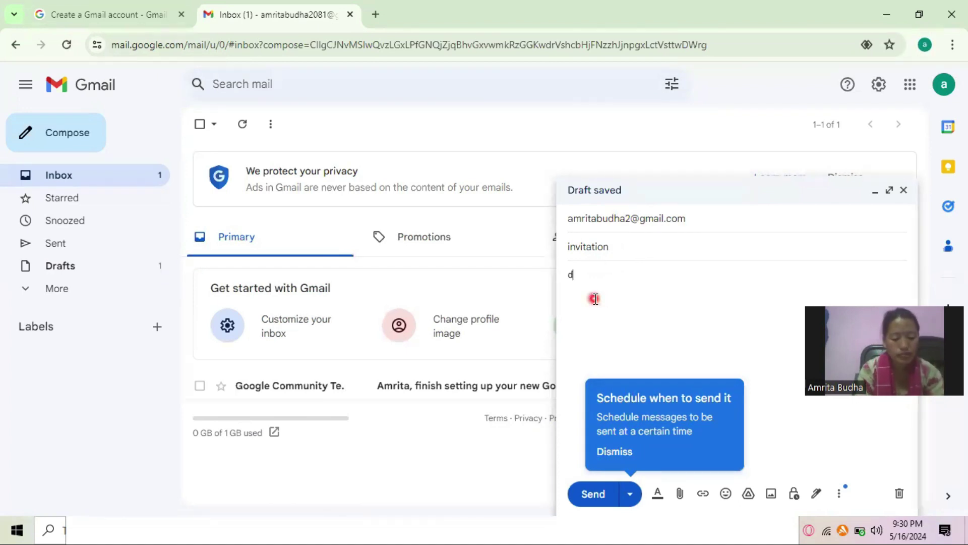
pyautogui.write('ear friend ')
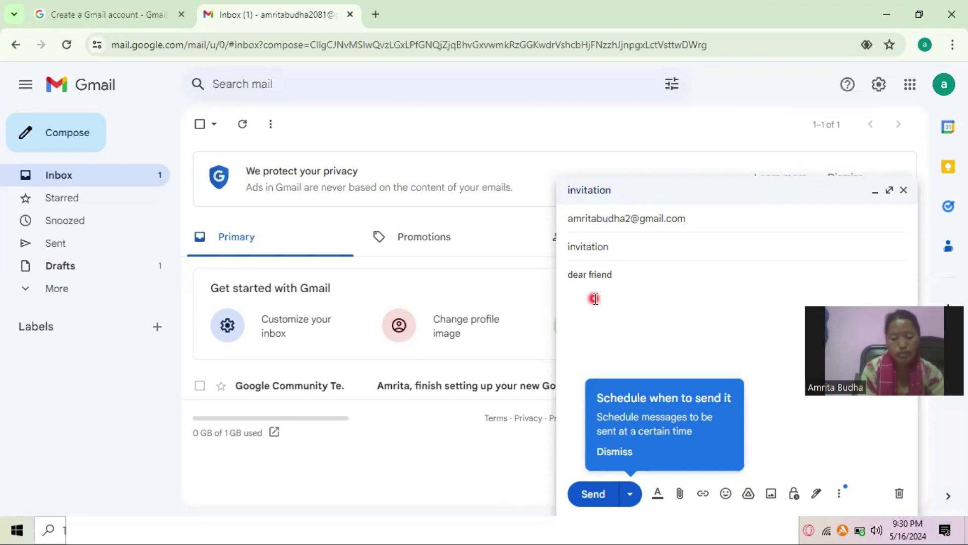
pyautogui.write(',we are')
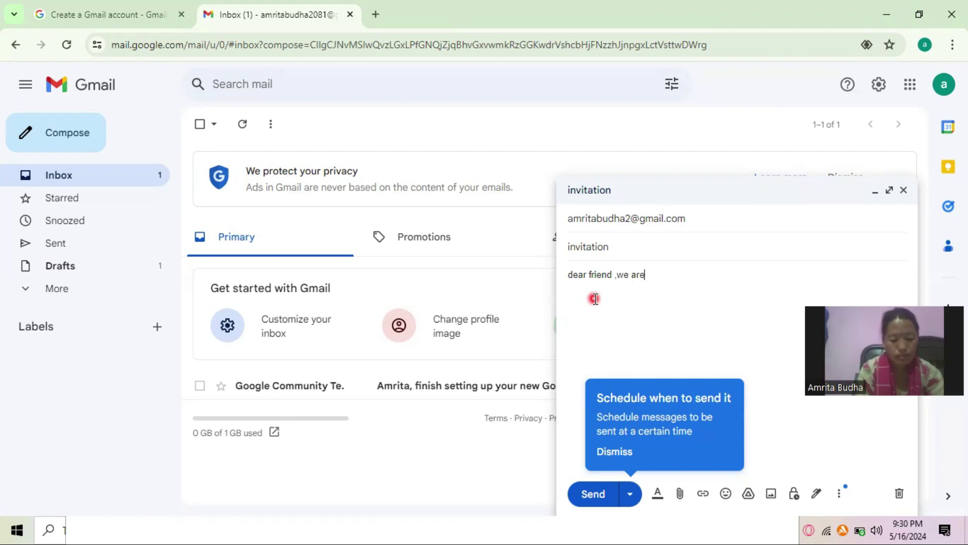
pyautogui.write(' g')
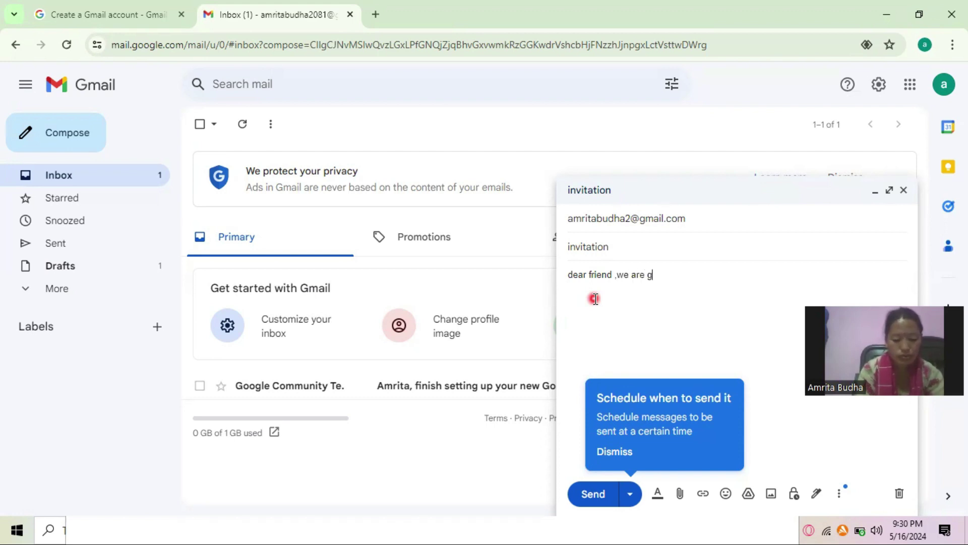
pyautogui.write('oin')
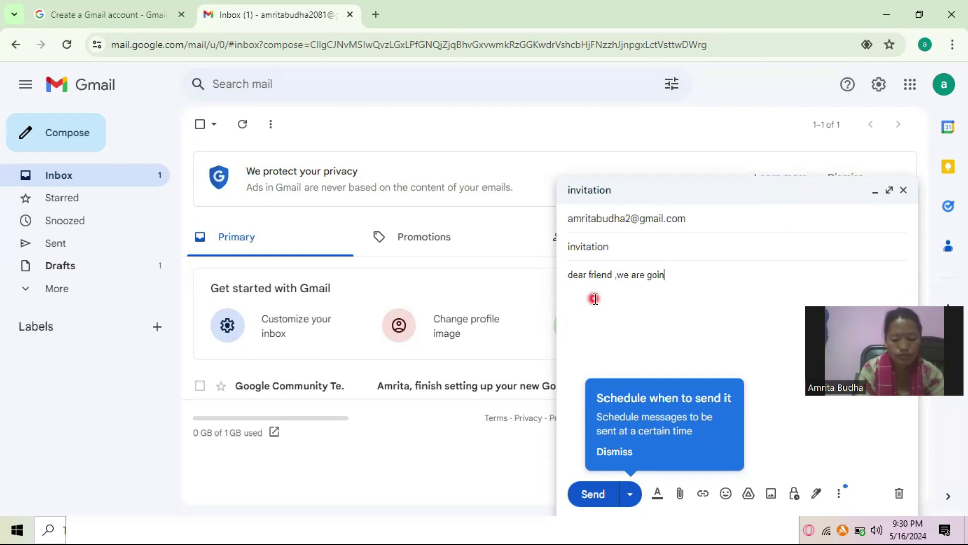
pyautogui.write('g to celebrate')
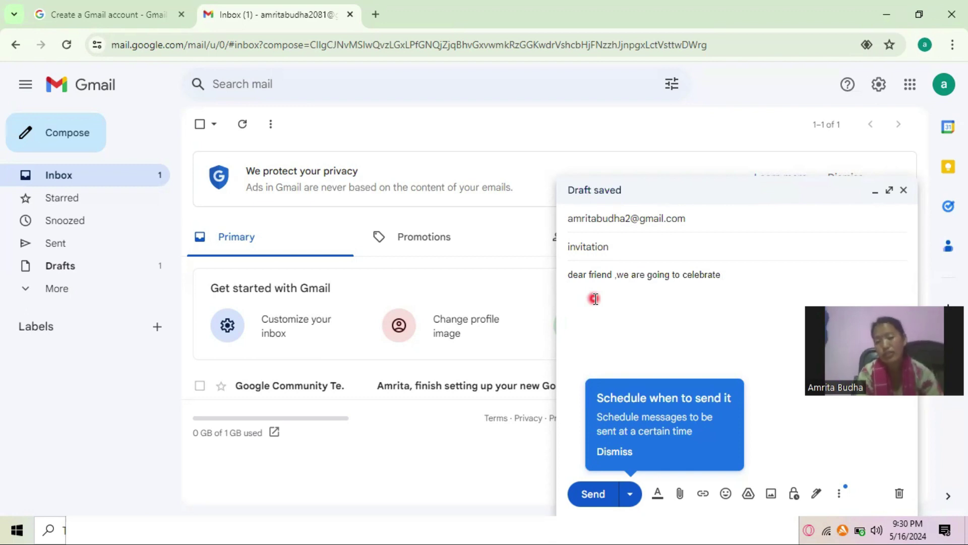
pyautogui.write('birthday')
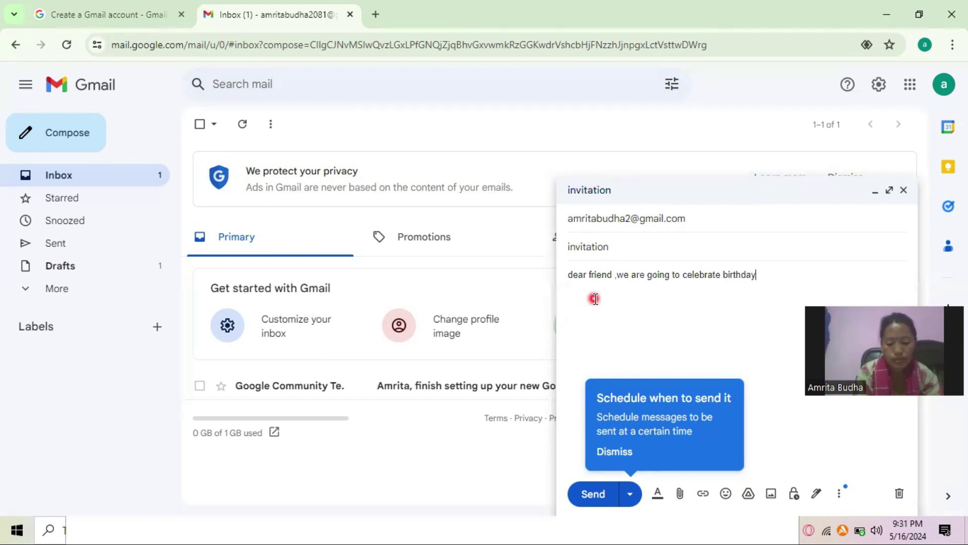
pyautogui.write(' par')
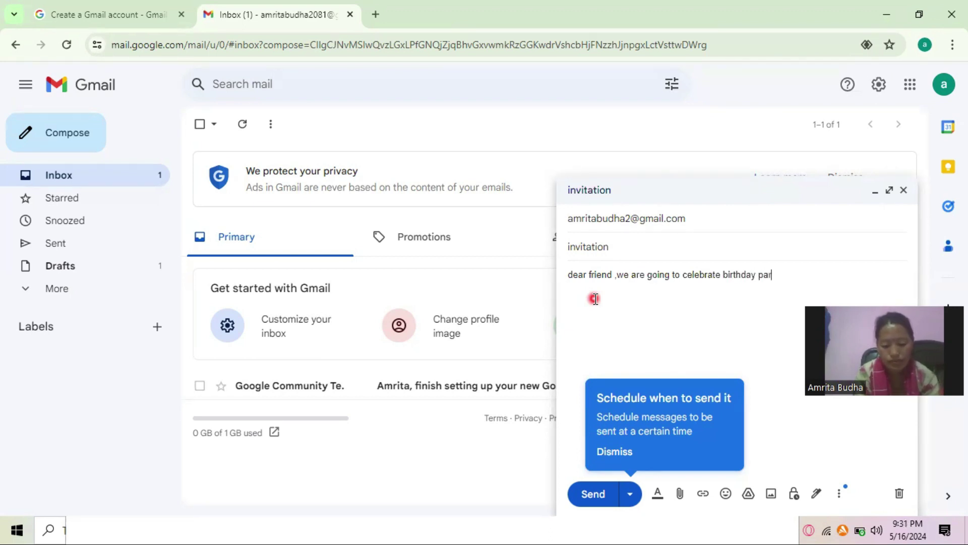
pyautogui.write('ty .so come')
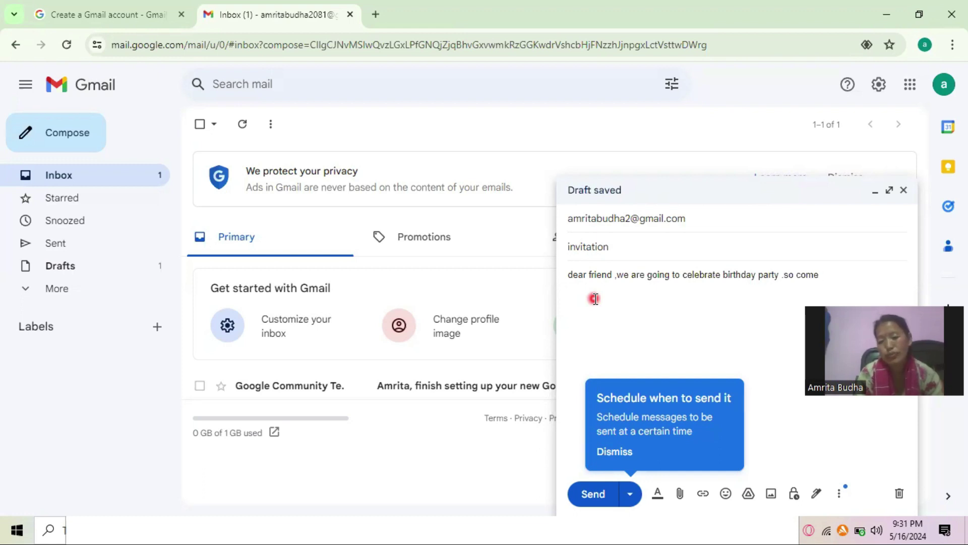
pyautogui.write(' in ')
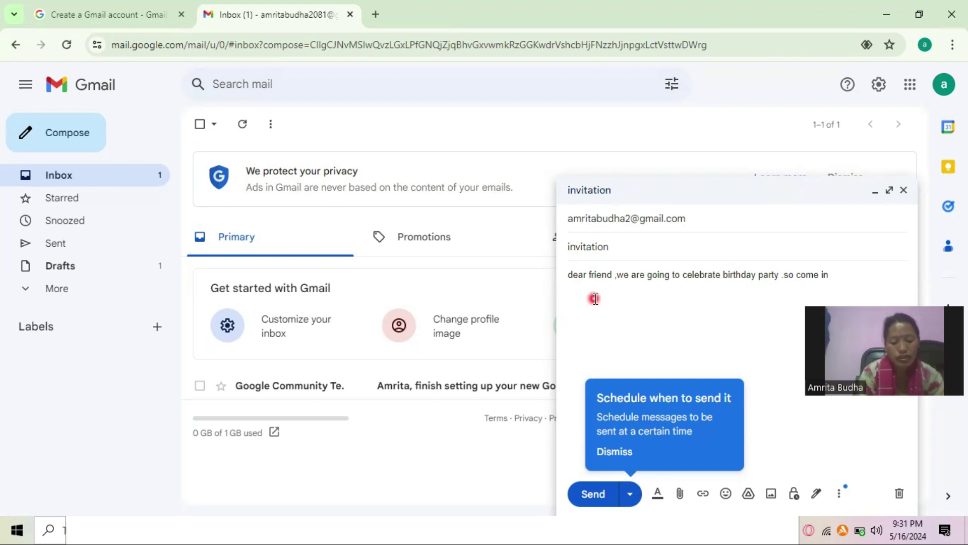
pyautogui.write('home')
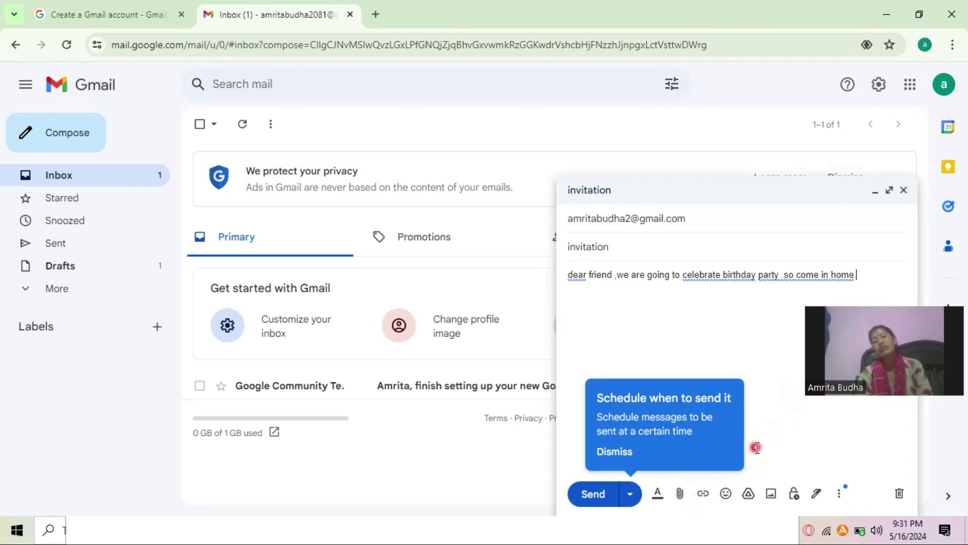
# Attach the Capture image from Pictures > Snapshot to the invitation draft.
pyautogui.click(679, 490)
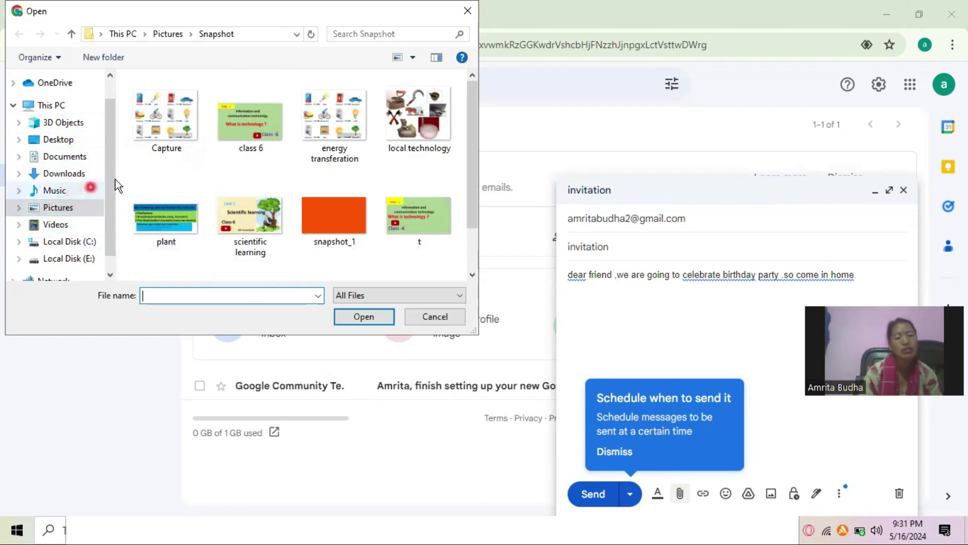
pyautogui.click(183, 124)
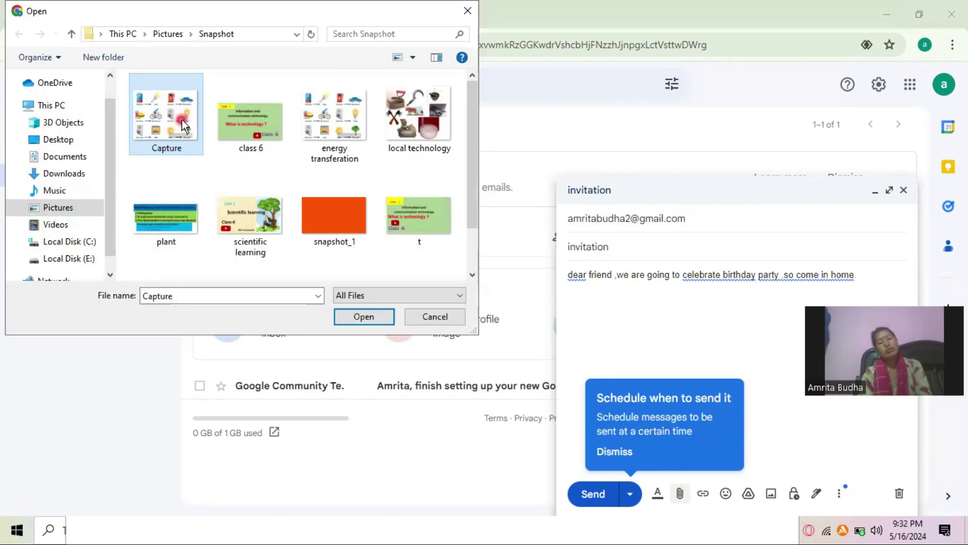
pyautogui.click(362, 349)
pyautogui.click(365, 315)
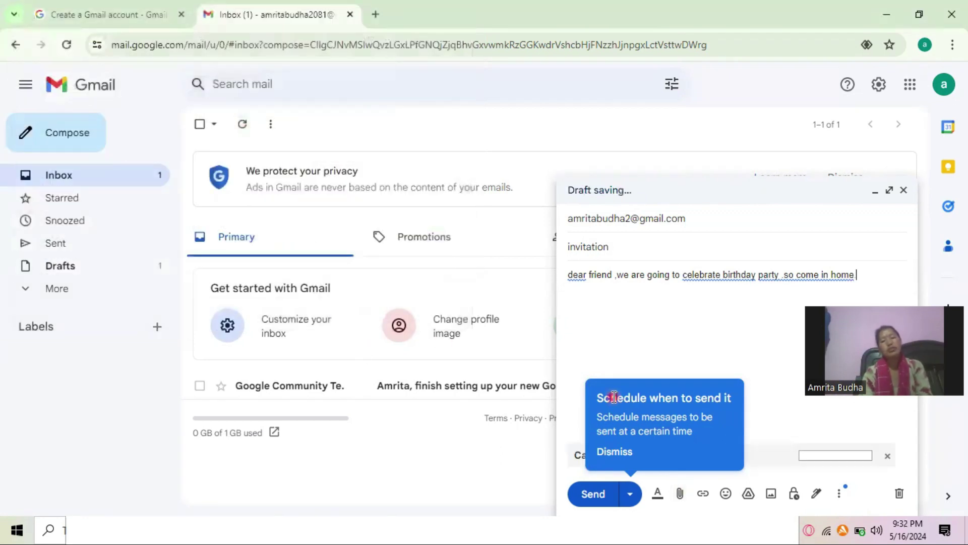
pyautogui.click(770, 426)
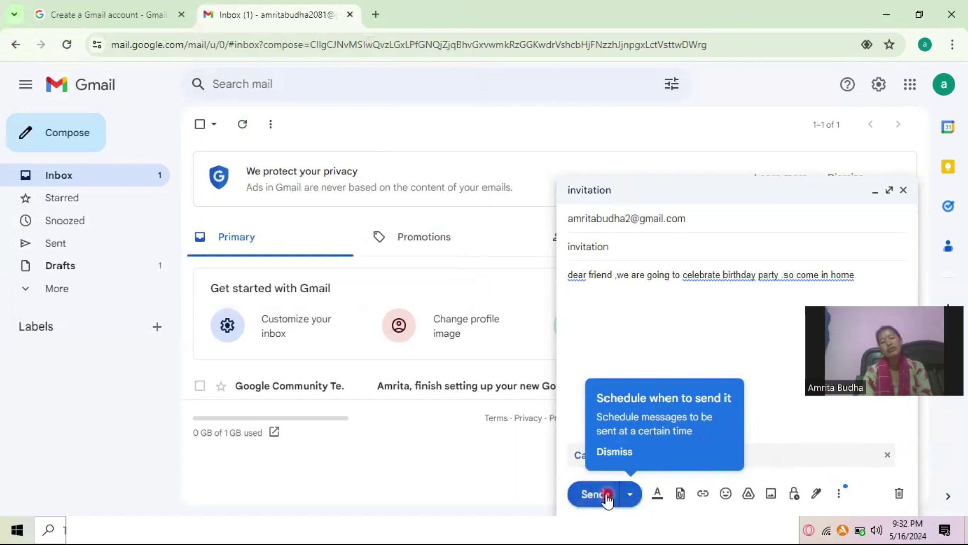
# Send the invitation and view the sent message with its Capture.PNG attachment.
pyautogui.click(607, 495)
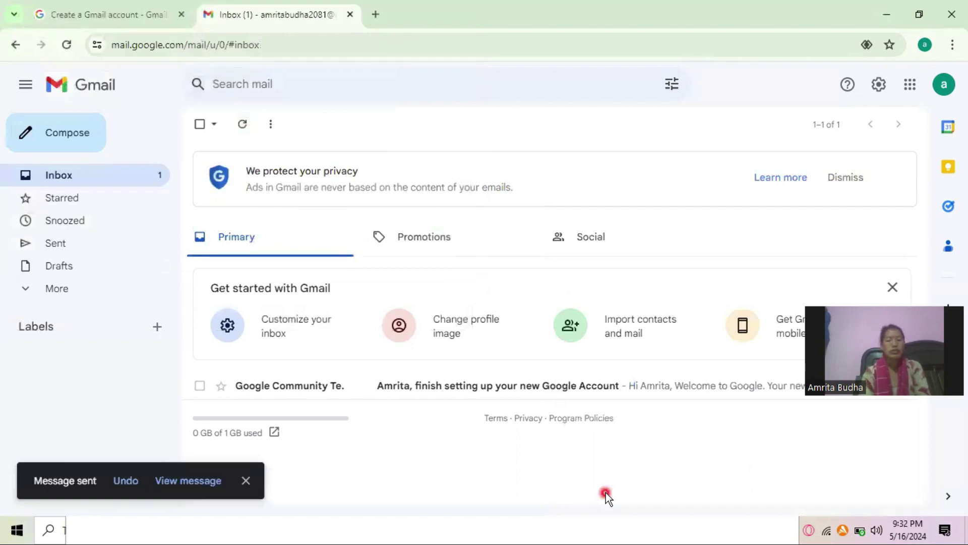
pyautogui.click(195, 482)
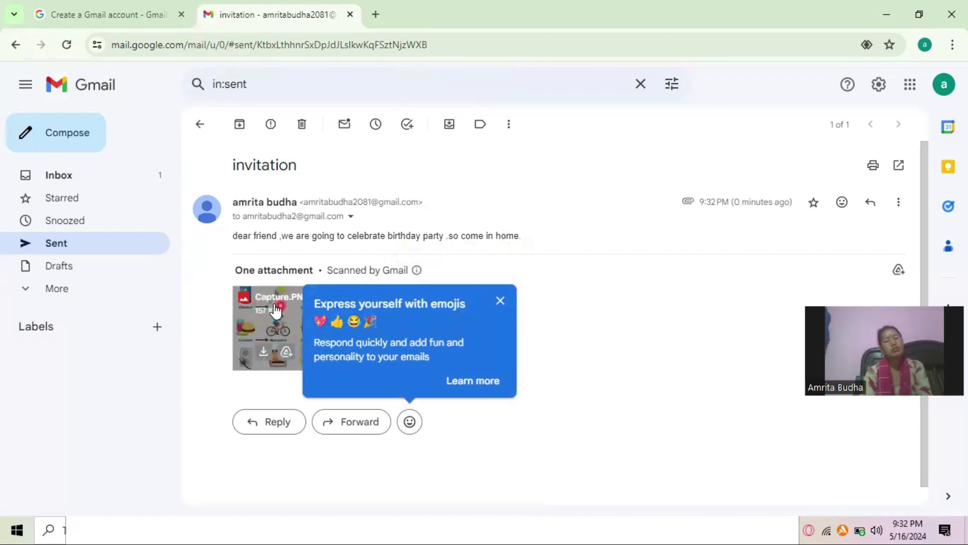
# Reply 'ok' to the invitation email and send it.
pyautogui.click(277, 426)
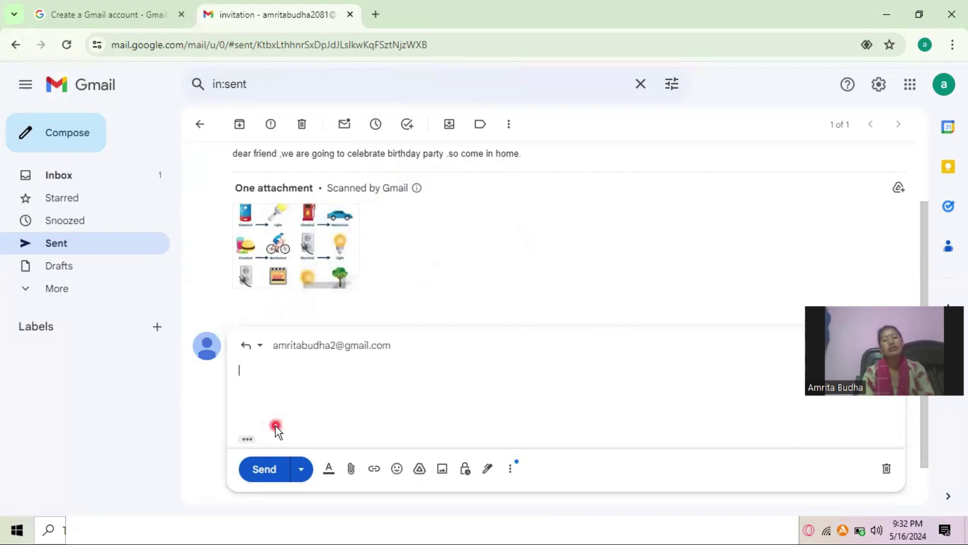
pyautogui.write('ok')
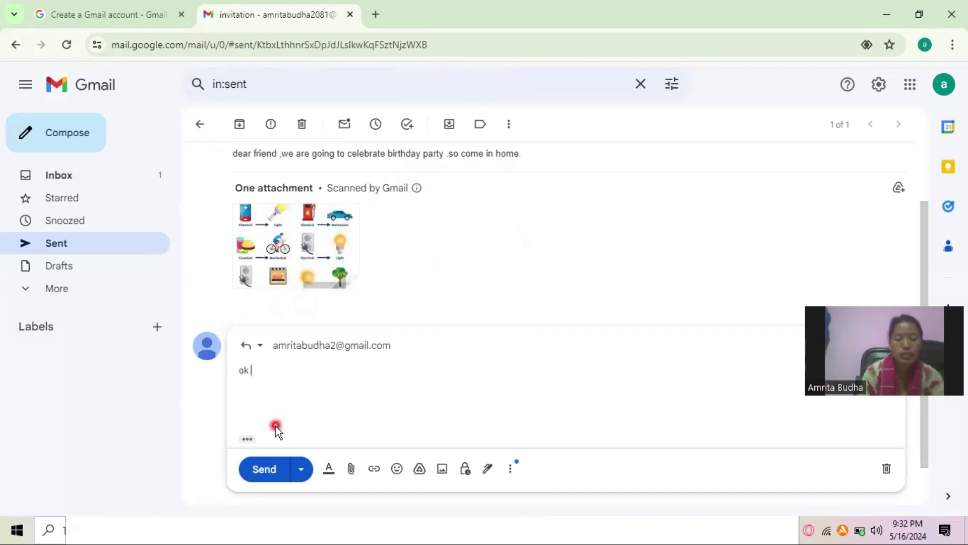
pyautogui.click(271, 477)
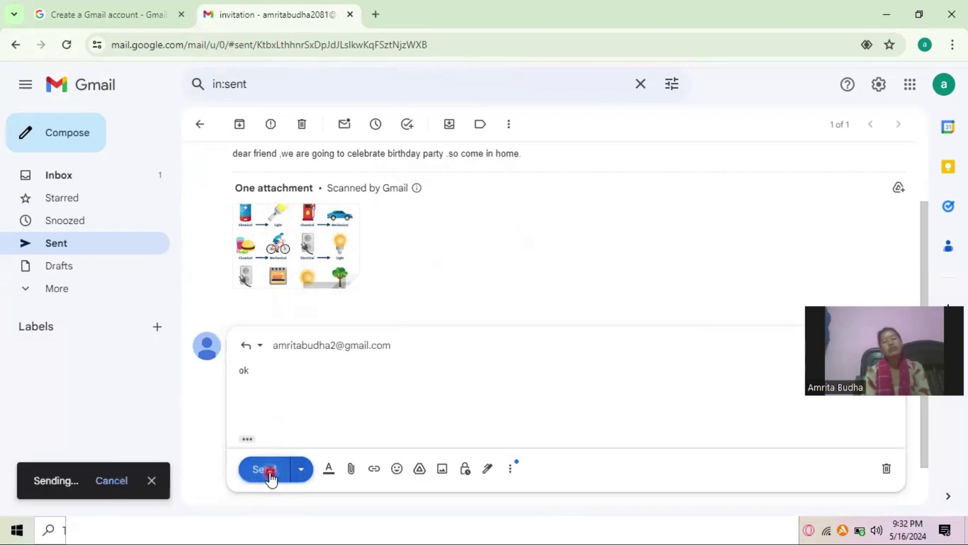